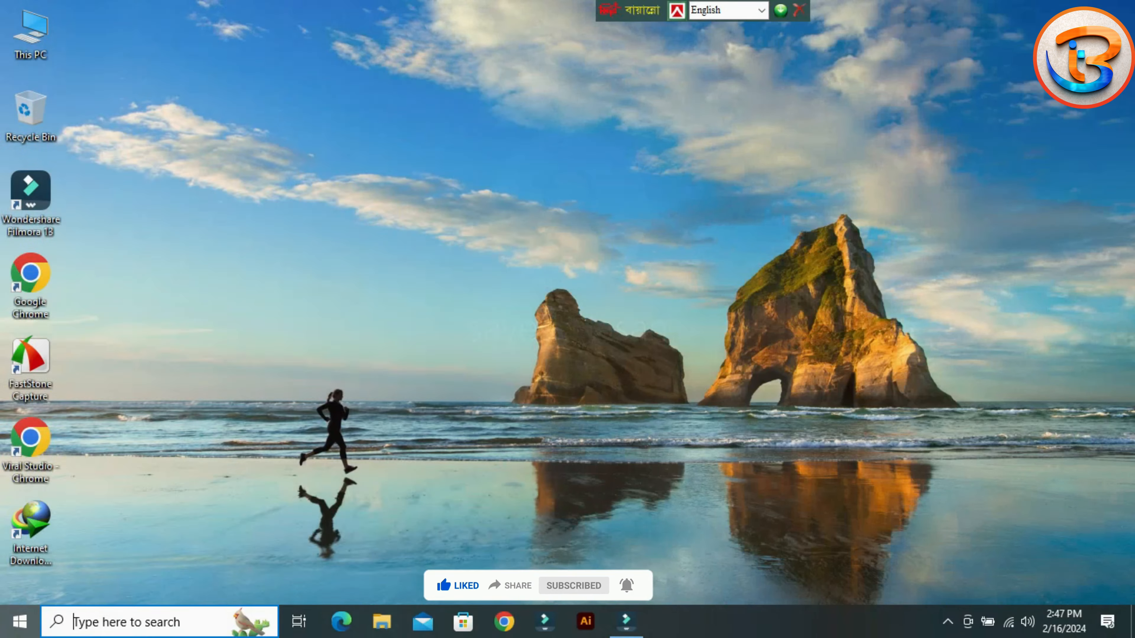
Search Windows for "con" and open the Control Panel.
key(super)
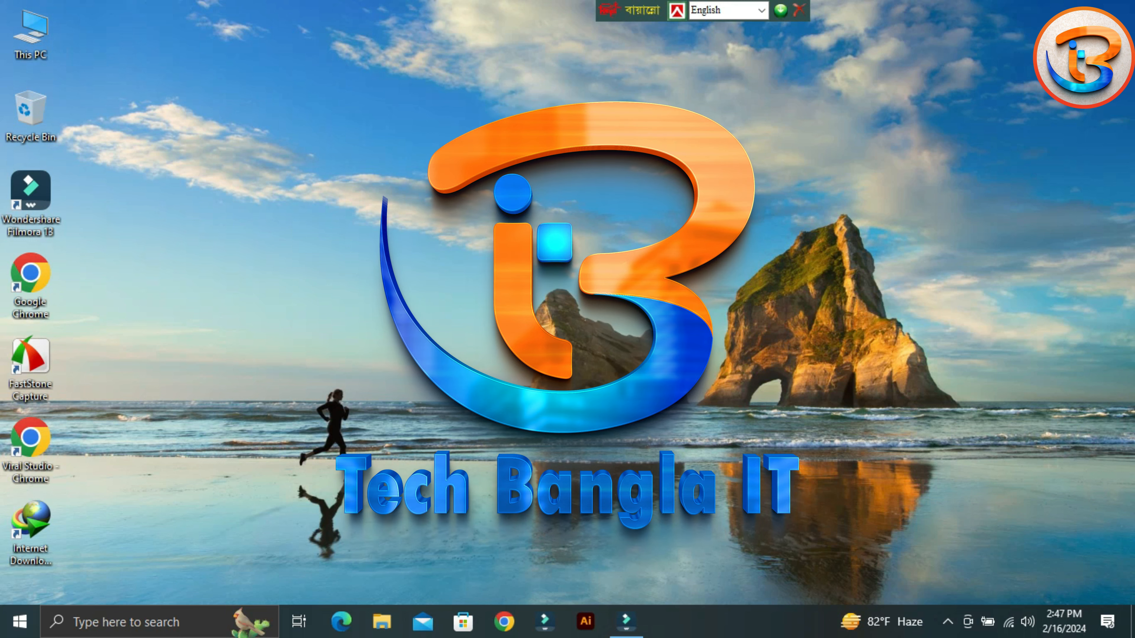
click(134, 622)
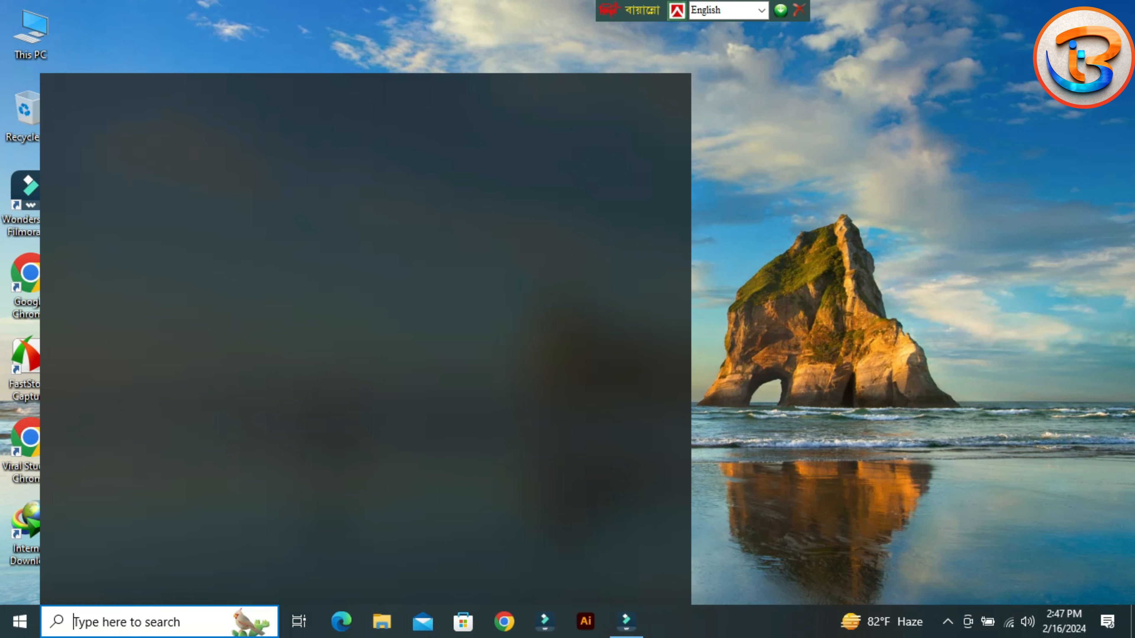
text(c)
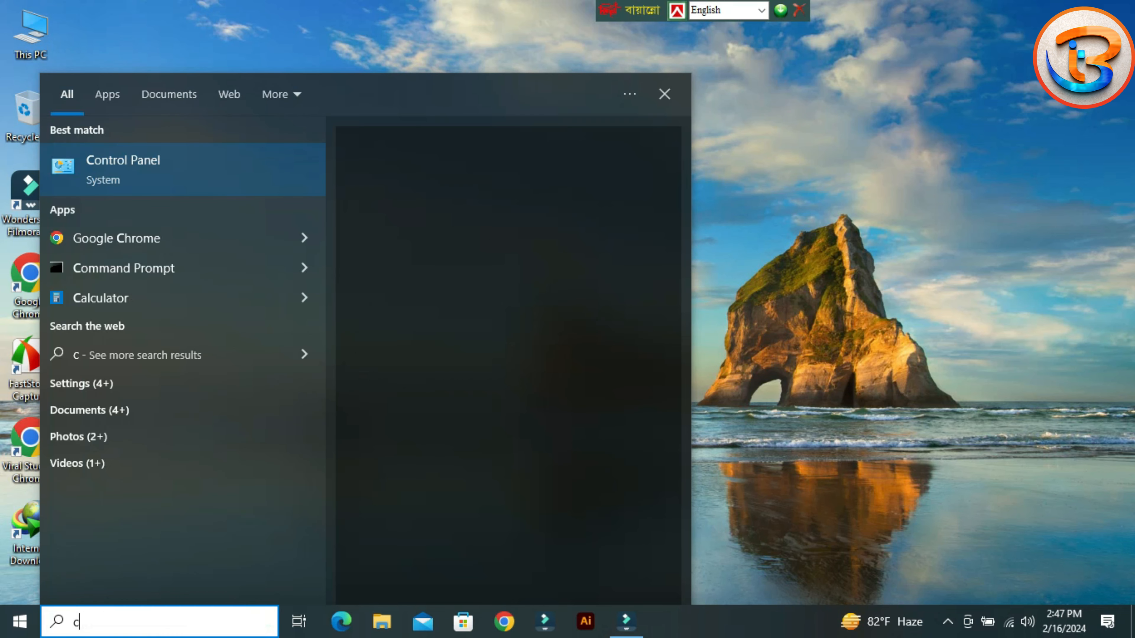
text(on)
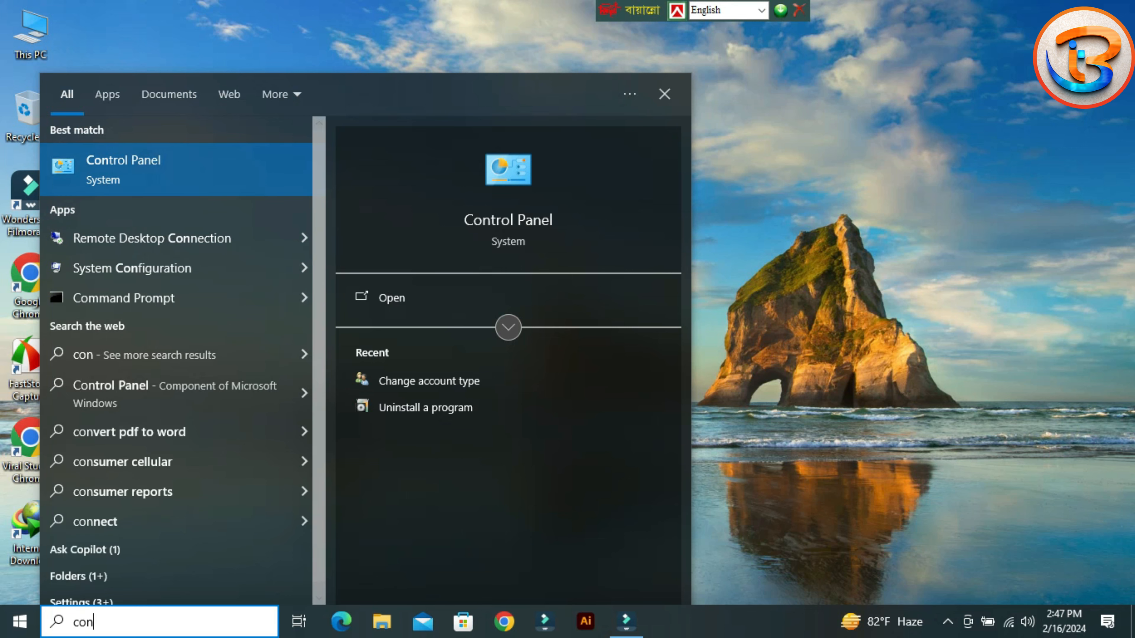
key(Return)
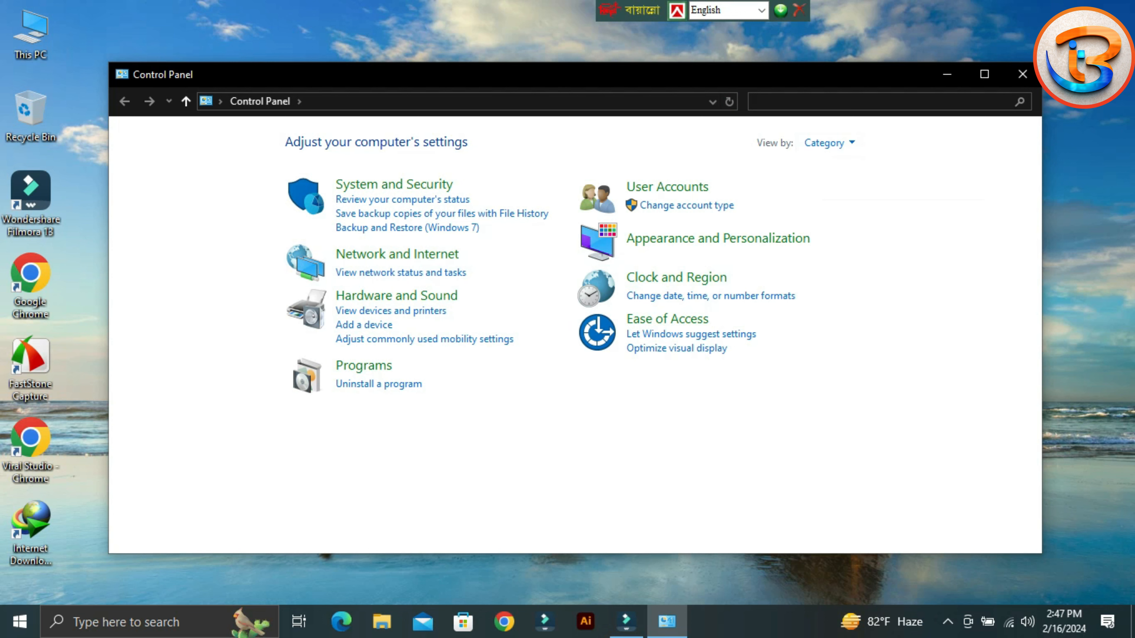
Set the Control Panel view to Category and open the local administrator account for changes.
click(829, 143)
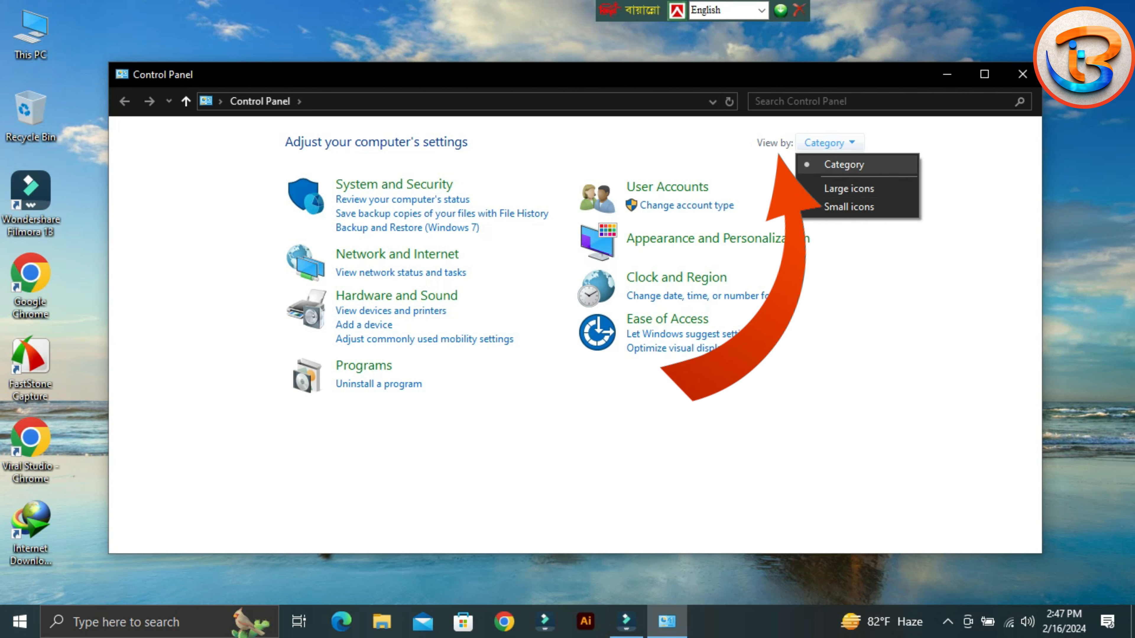
click(844, 165)
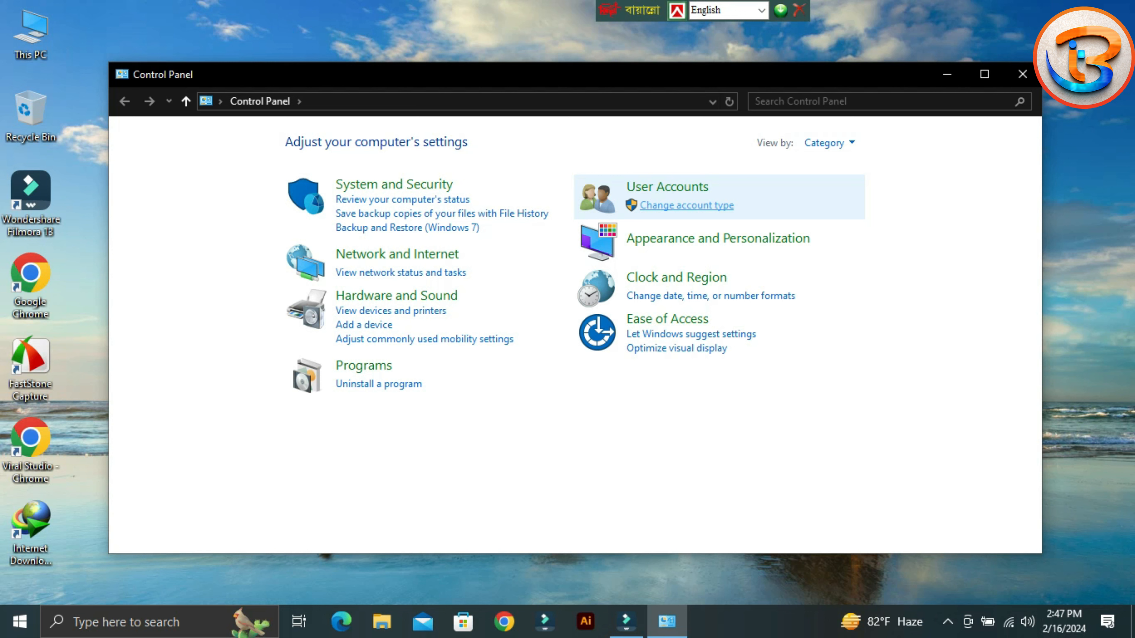
click(686, 205)
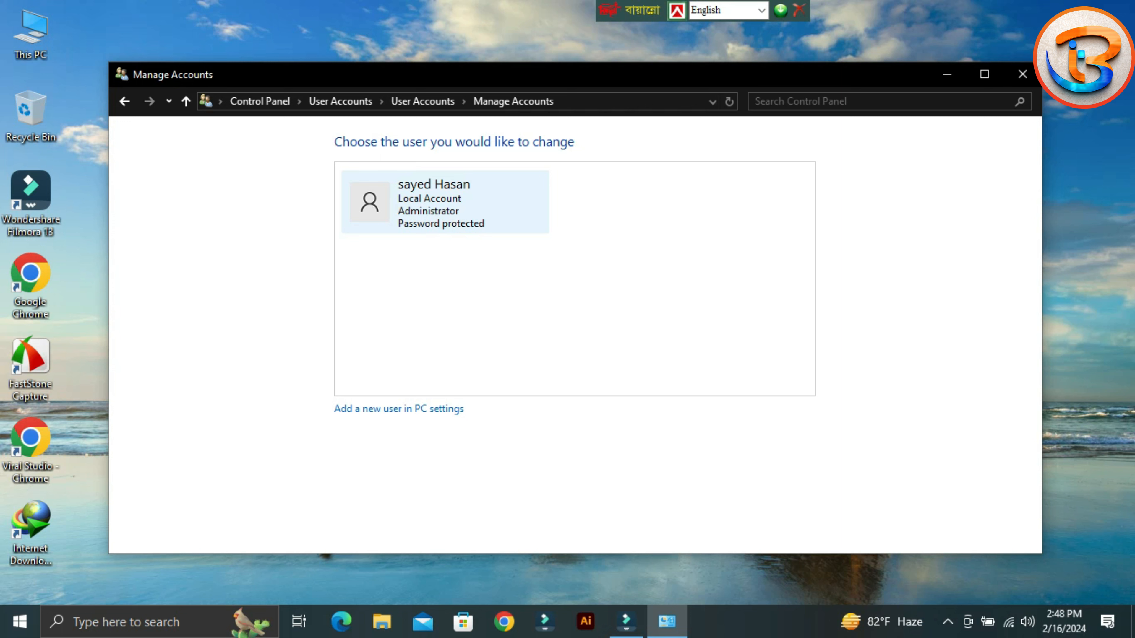
key(Return)
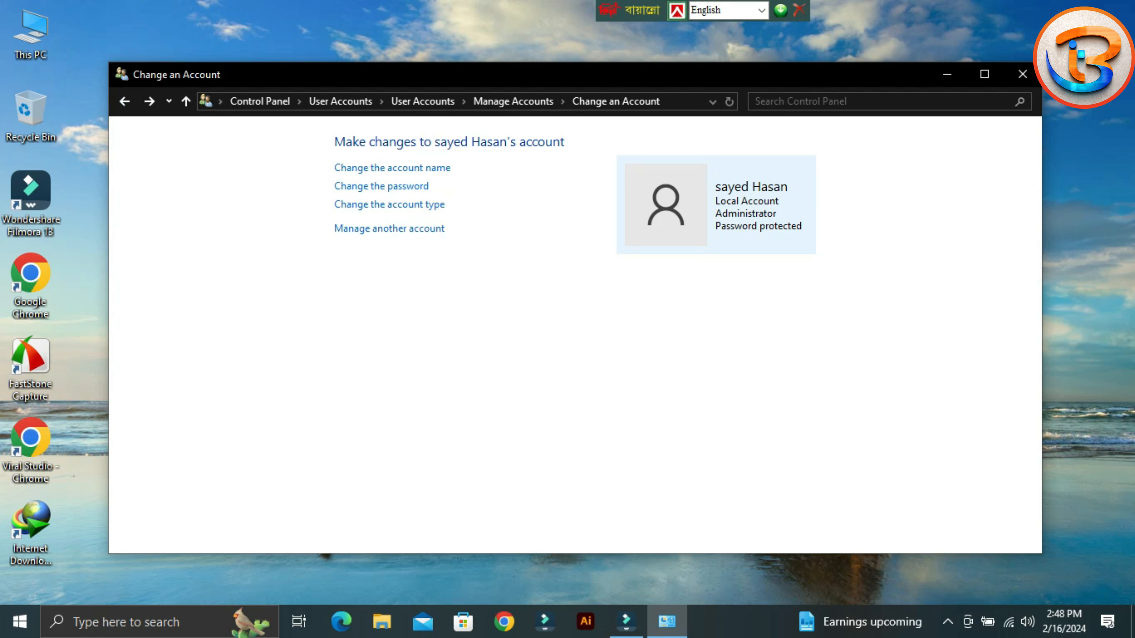
Rename the local administrator account by entering the owner's full name as the new account name.
click(392, 167)
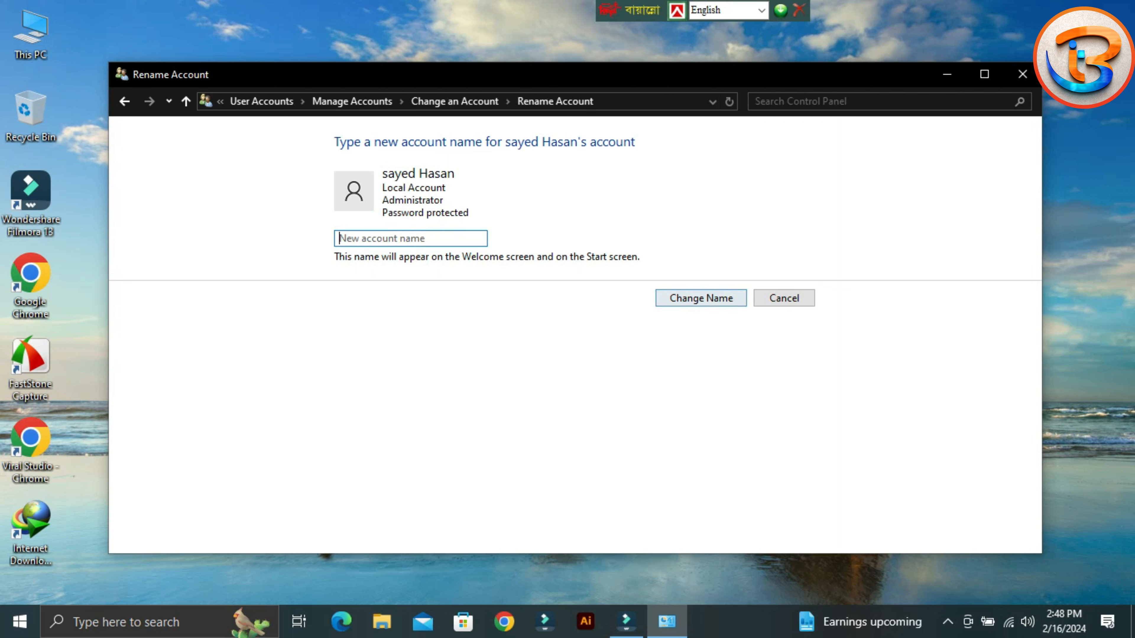
text(S)
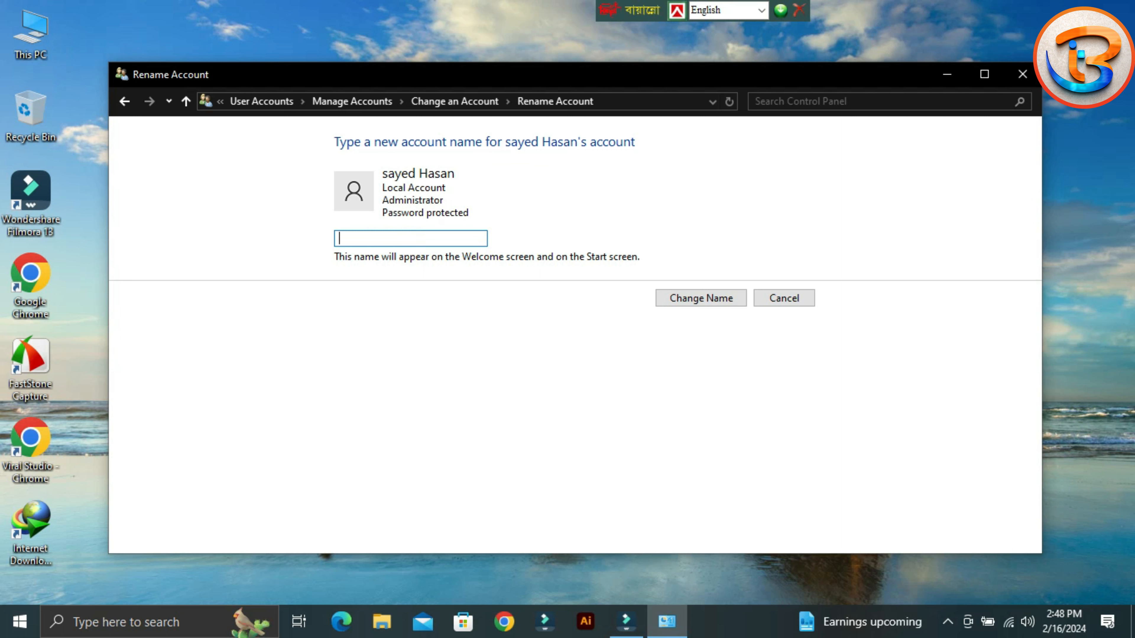
text(Sayed Hasan)
click(701, 298)
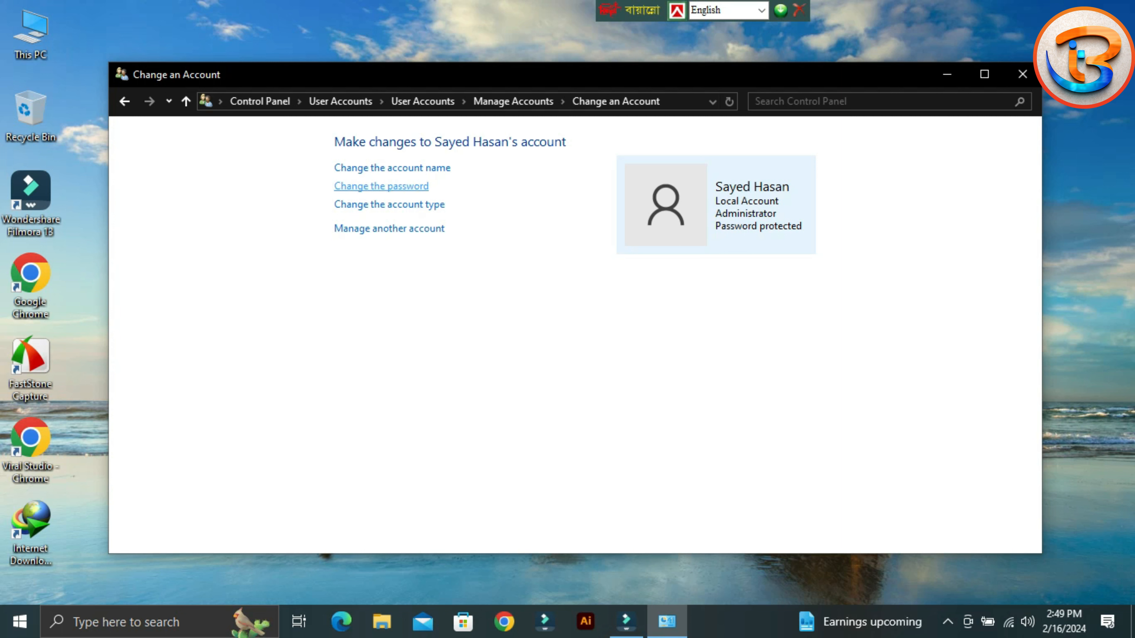
View the account's password change form without changing anything, and close the Control Panel.
click(381, 186)
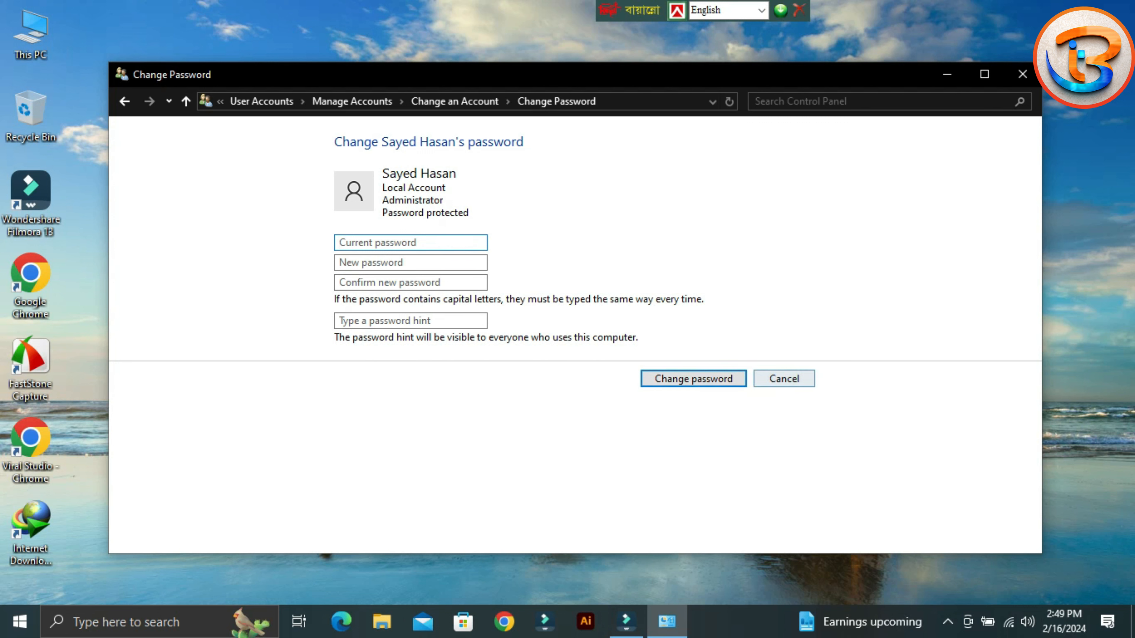
key(Escape)
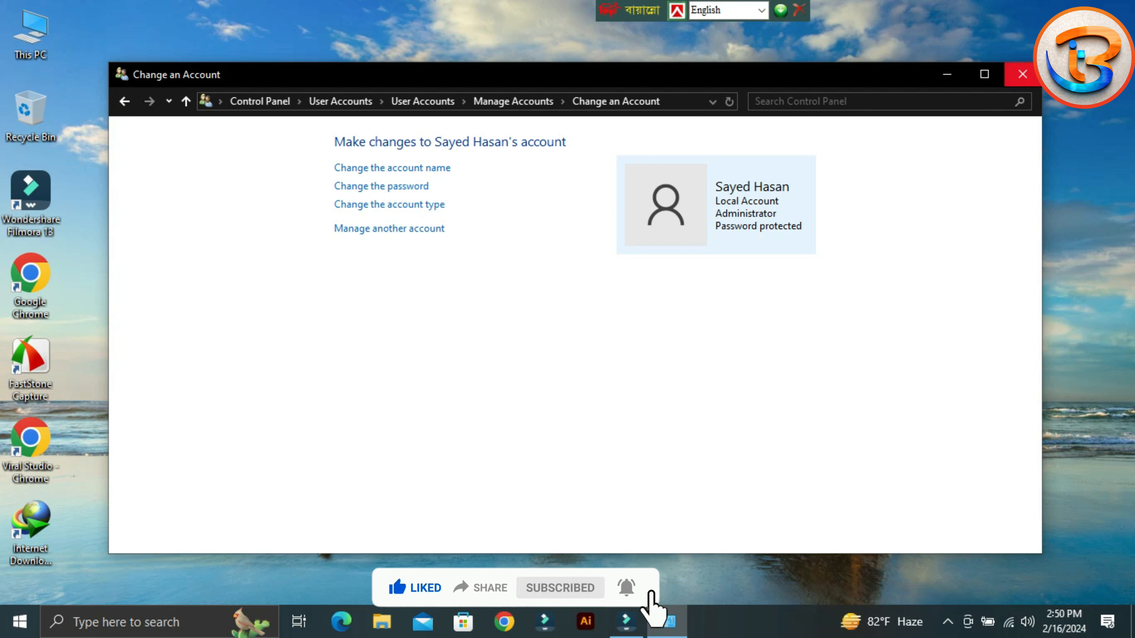
click(1023, 74)
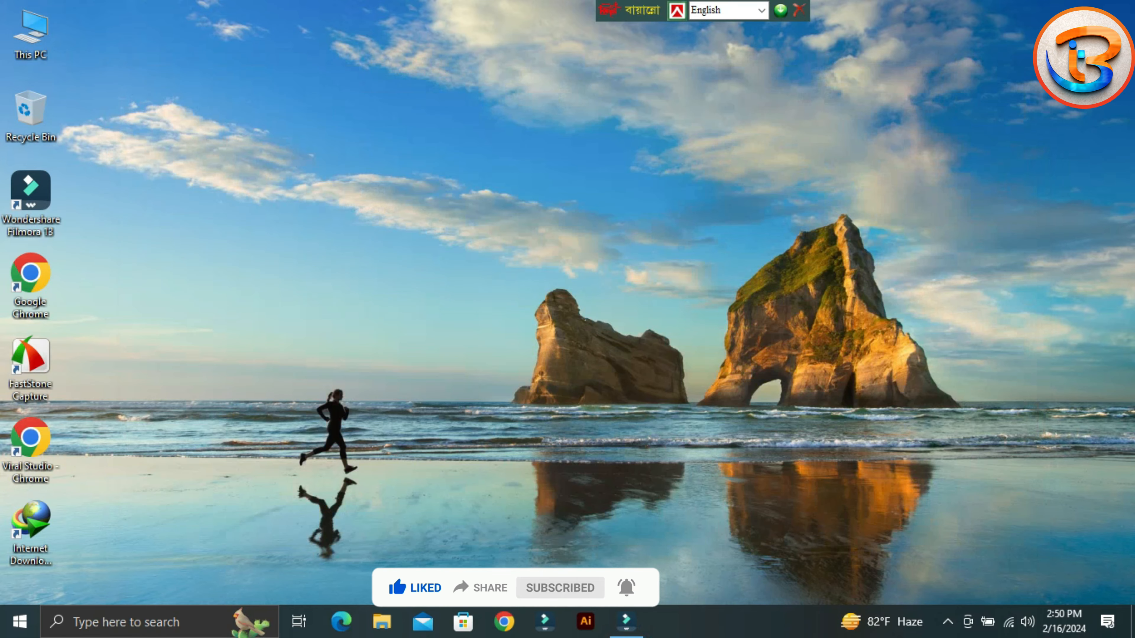
Open the Accounts section of Windows Settings.
click(20, 622)
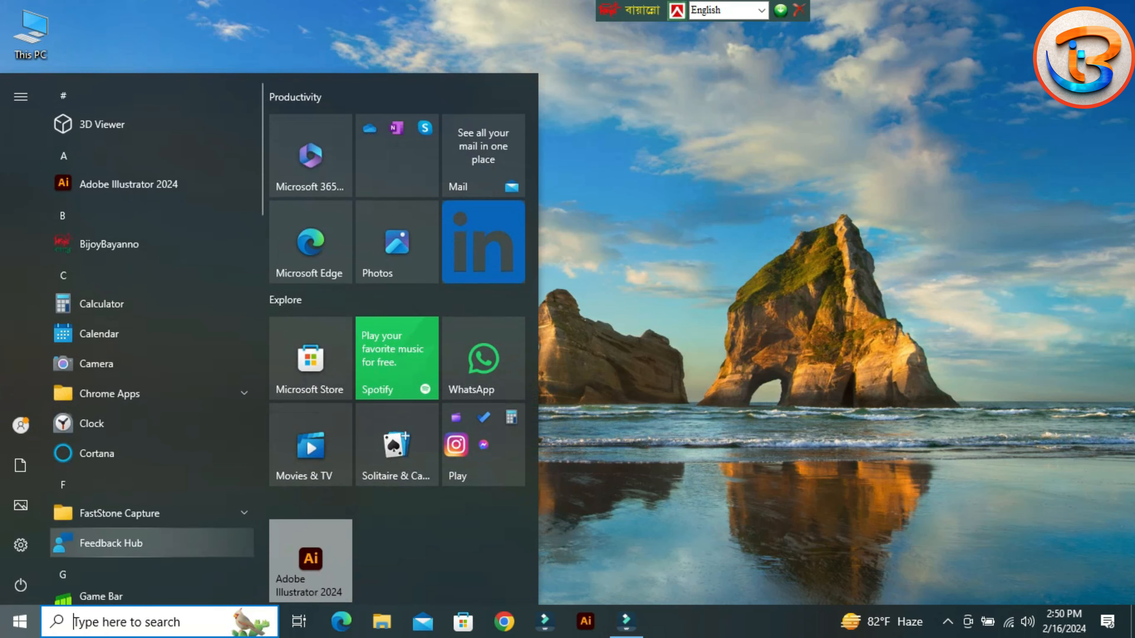
click(21, 544)
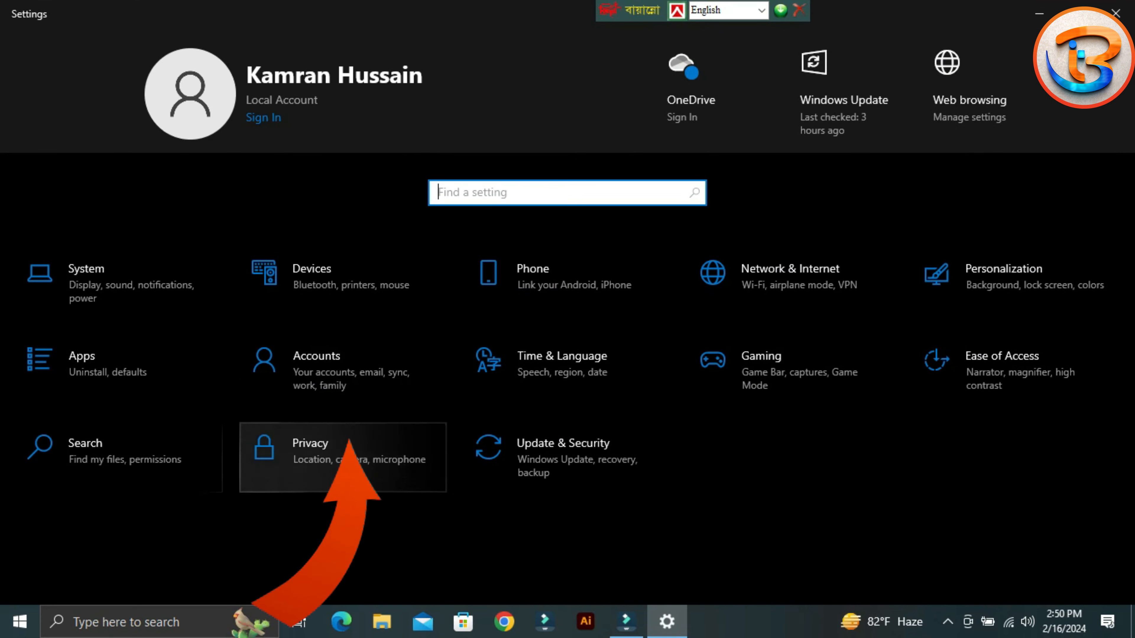
click(315, 365)
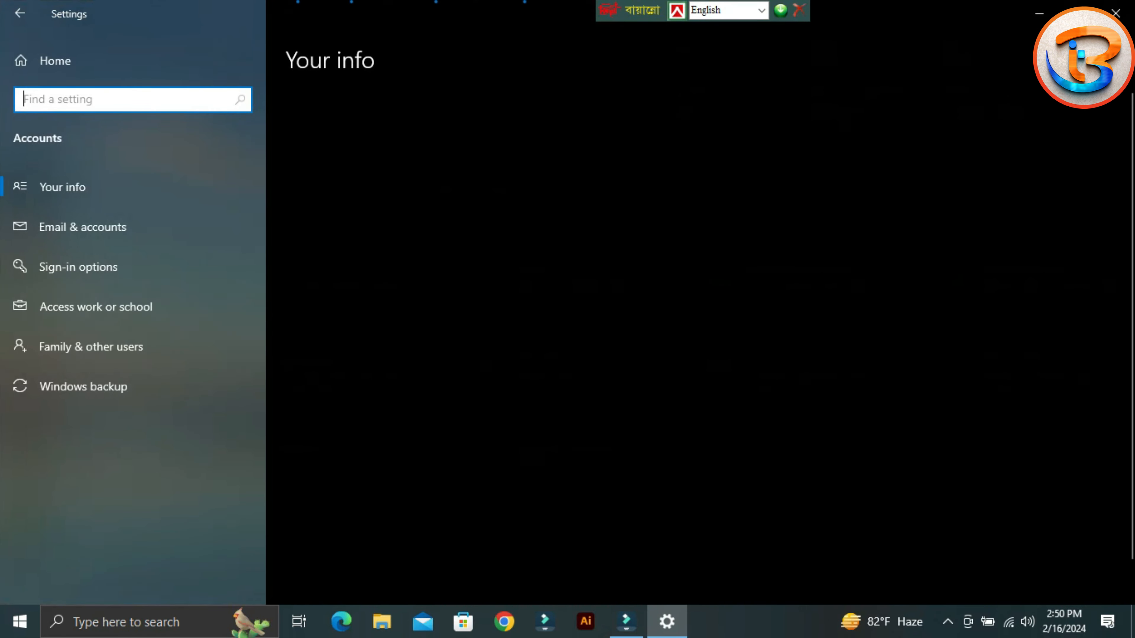
Set the account picture to the image IMG_20240130_215738 from the Downloads folder.
scroll(447, 524, down, 1)
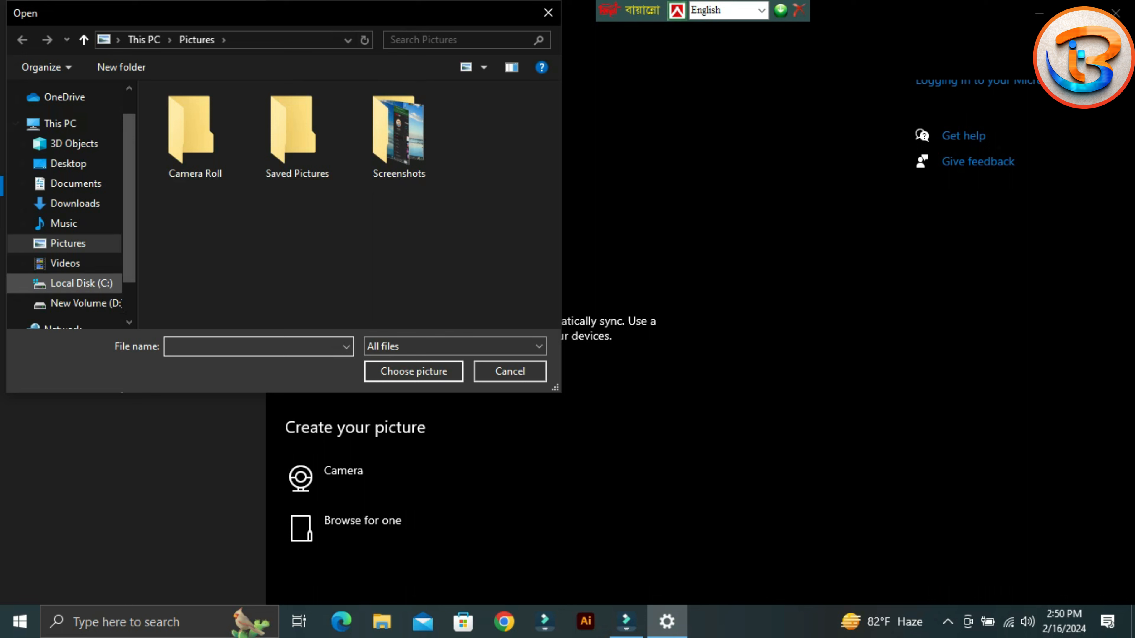
scroll(67, 285, down, 1)
scroll(67, 210, down, 1)
scroll(67, 210, up, 2)
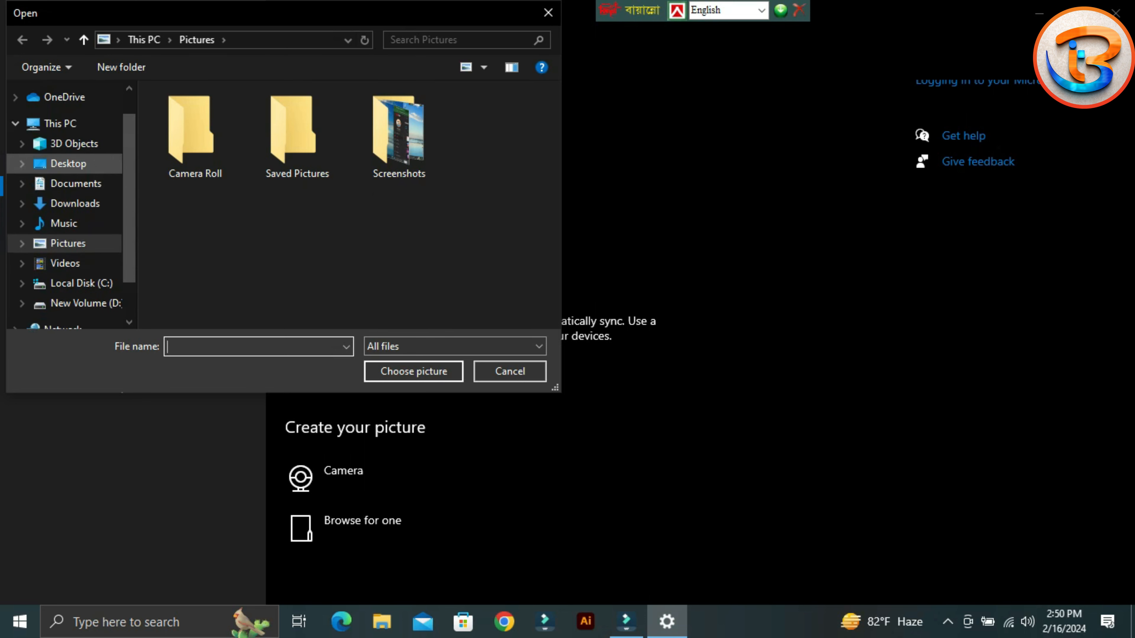
click(75, 203)
scroll(247, 170, down, 10)
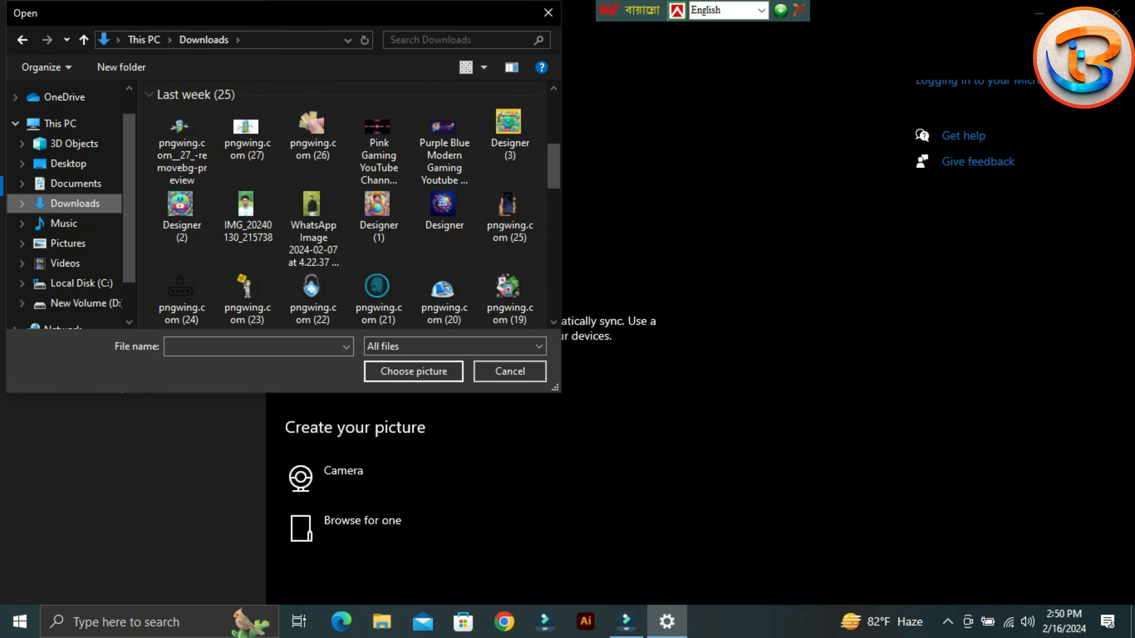
scroll(247, 170, up, 5)
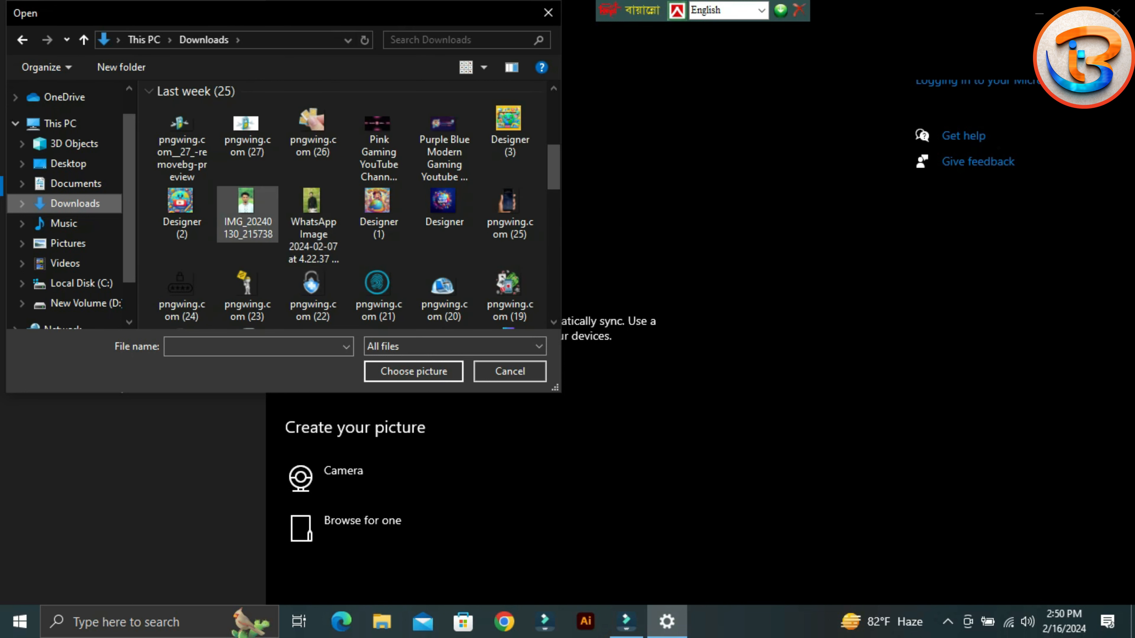
click(247, 214)
click(414, 371)
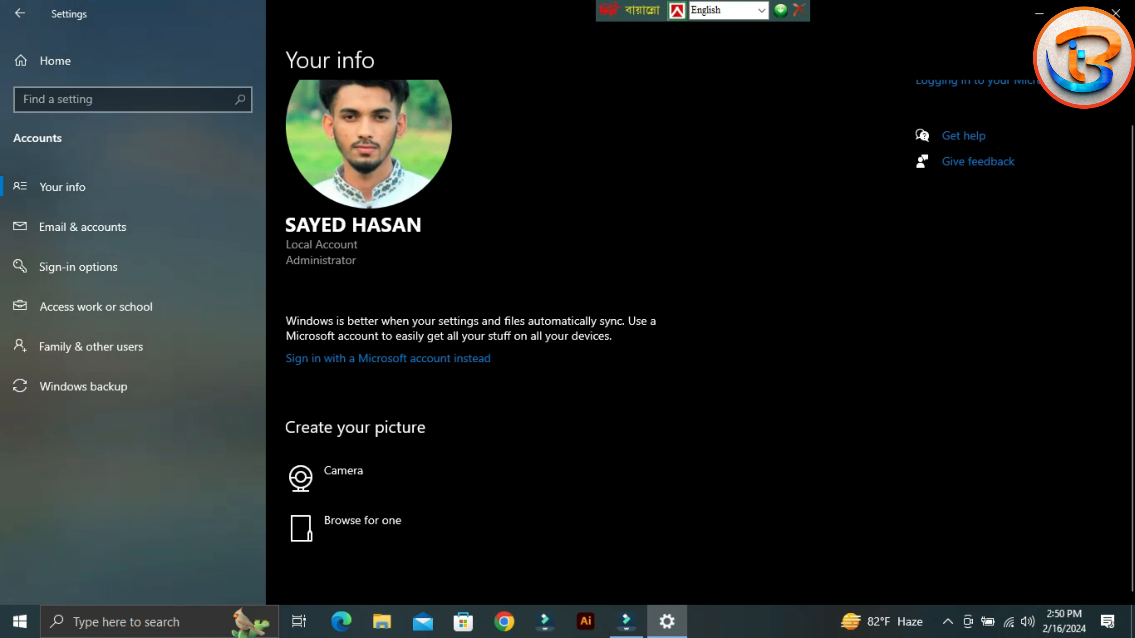
Close the Settings window and refresh the desktop.
scroll(671, 313, up, 1)
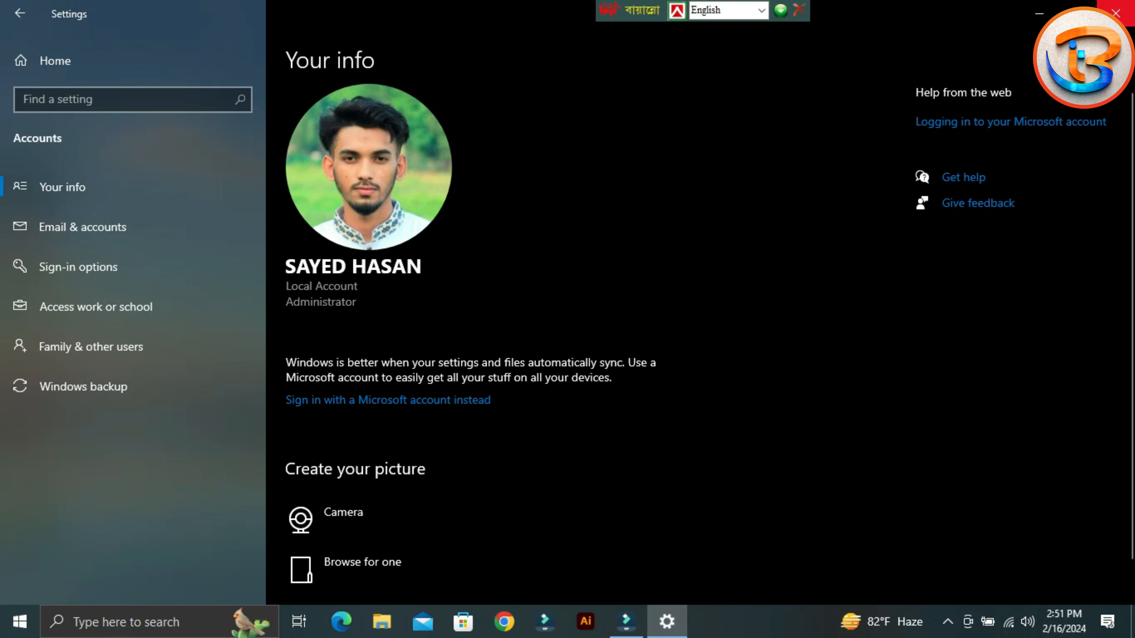
click(1116, 12)
right_click(507, 97)
click(552, 145)
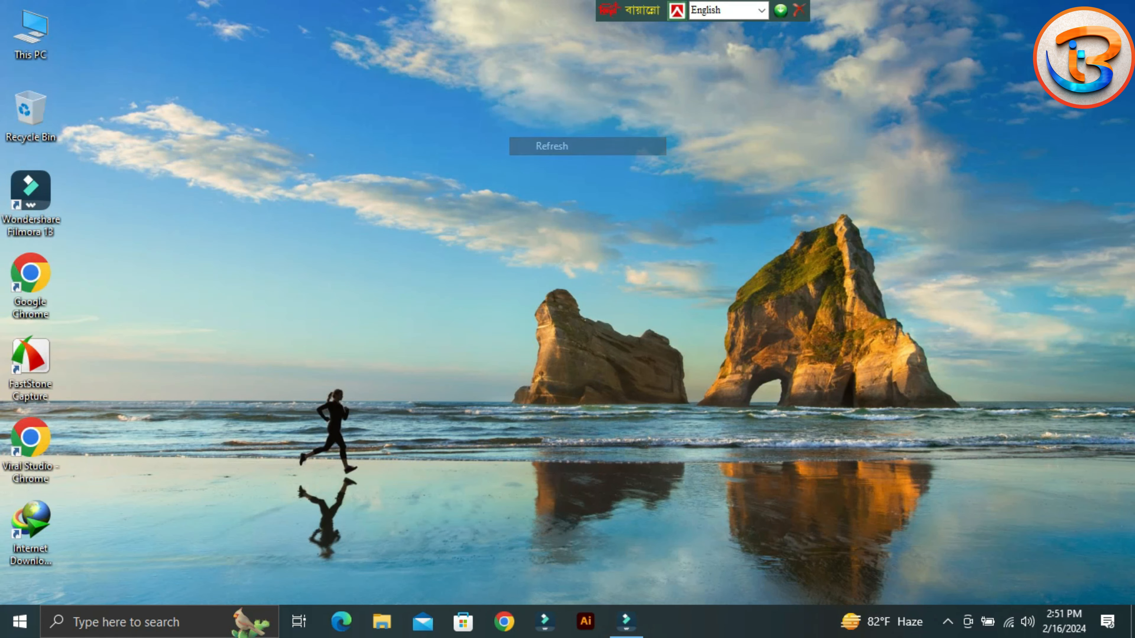
Check the account's name, picture and options in the Start menu.
key(super)
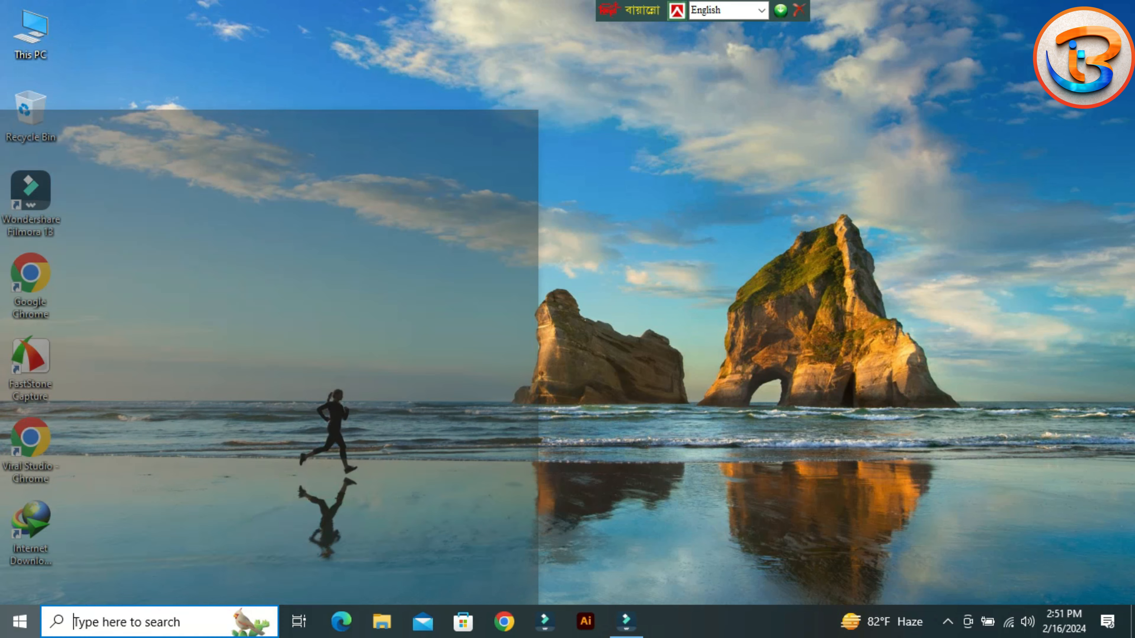
click(106, 426)
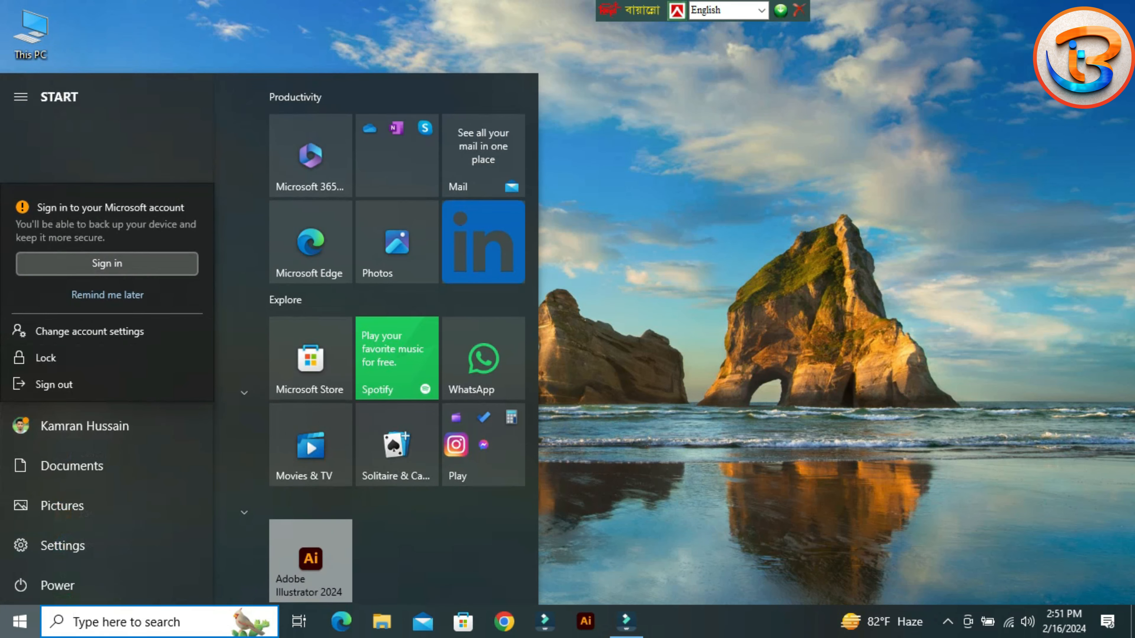
key(Return)
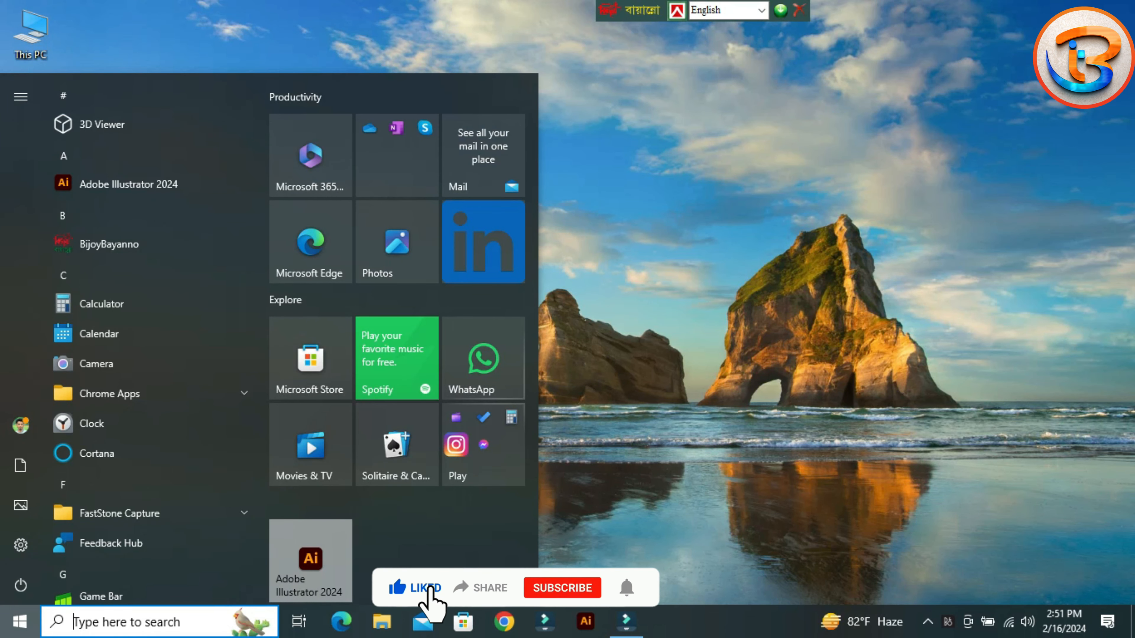
key(Escape)
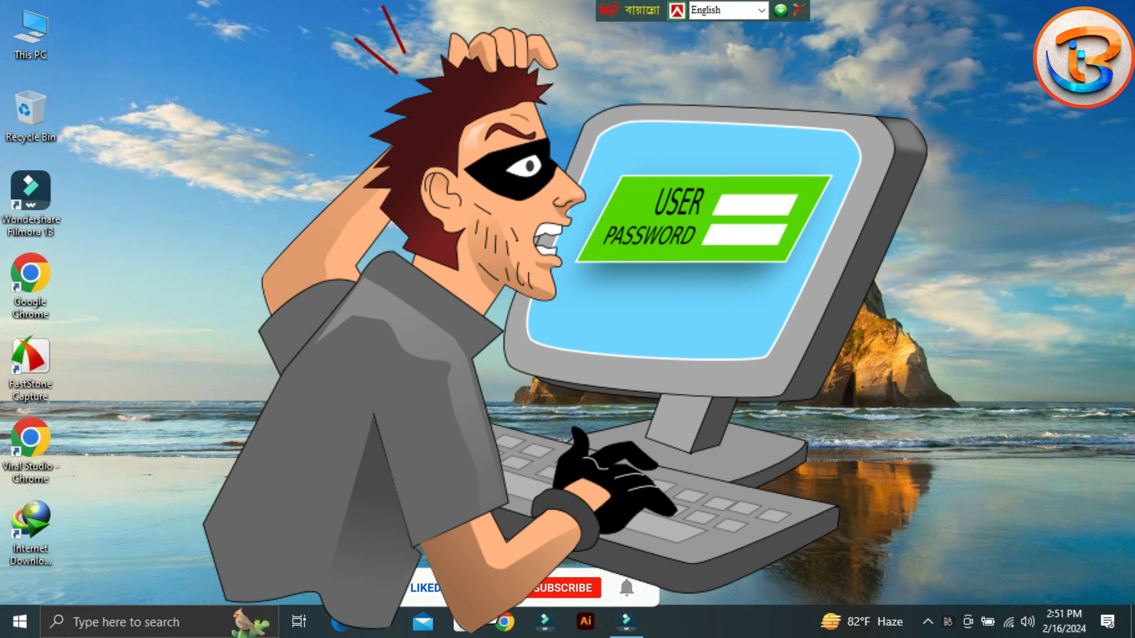